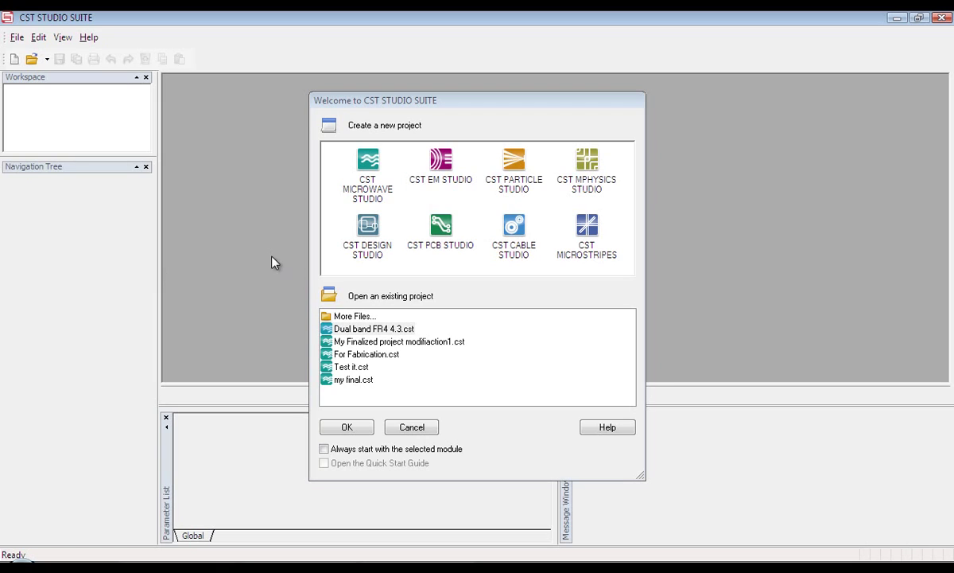
# - Create a new CST Microwave Studio project without choosing a template
pyautogui.click(376, 199)
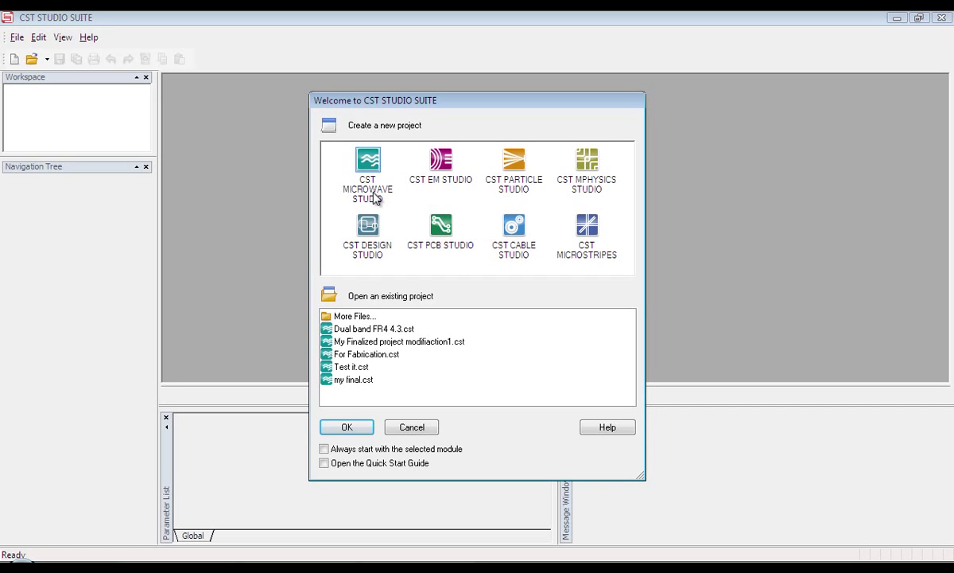
pyautogui.click(359, 430)
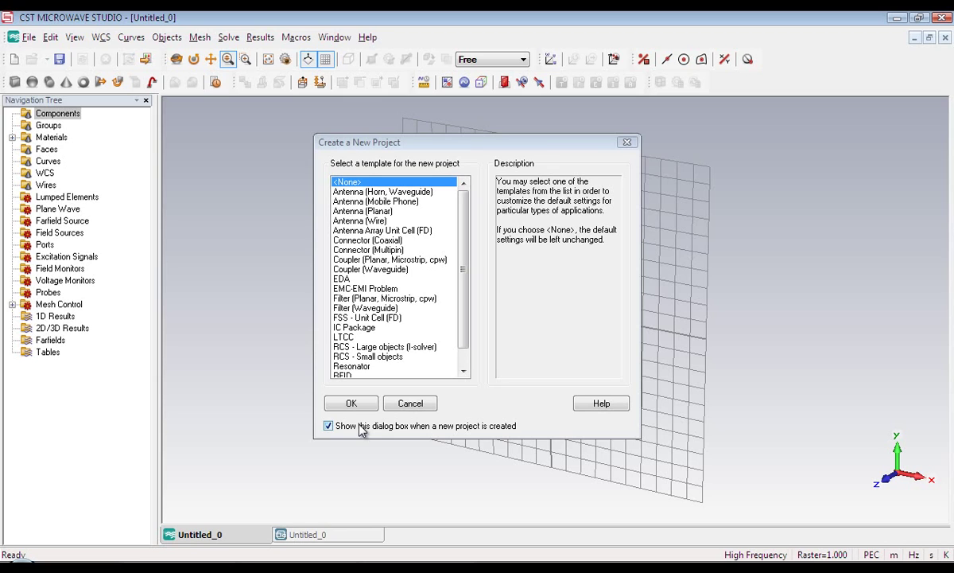
pyautogui.click(627, 144)
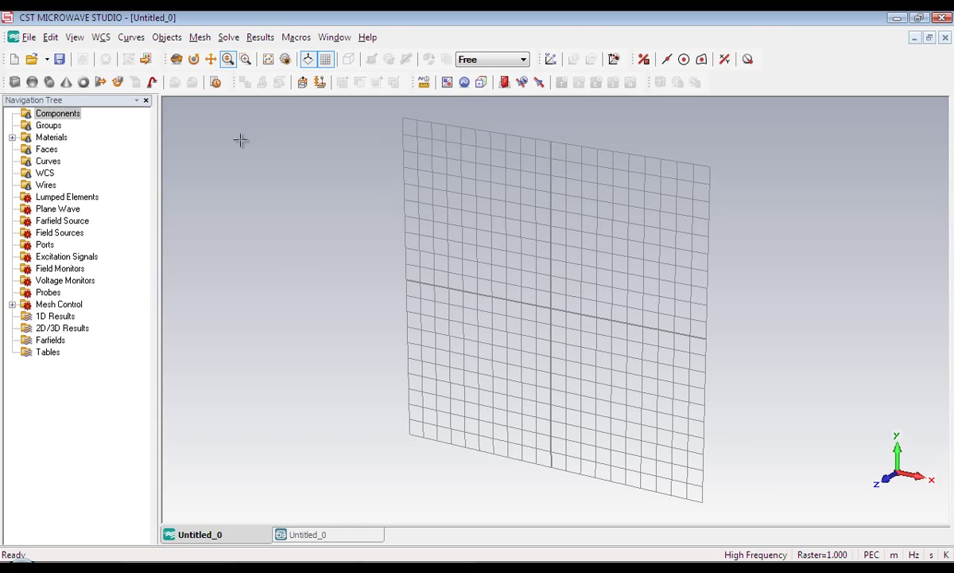
pyautogui.click(29, 38)
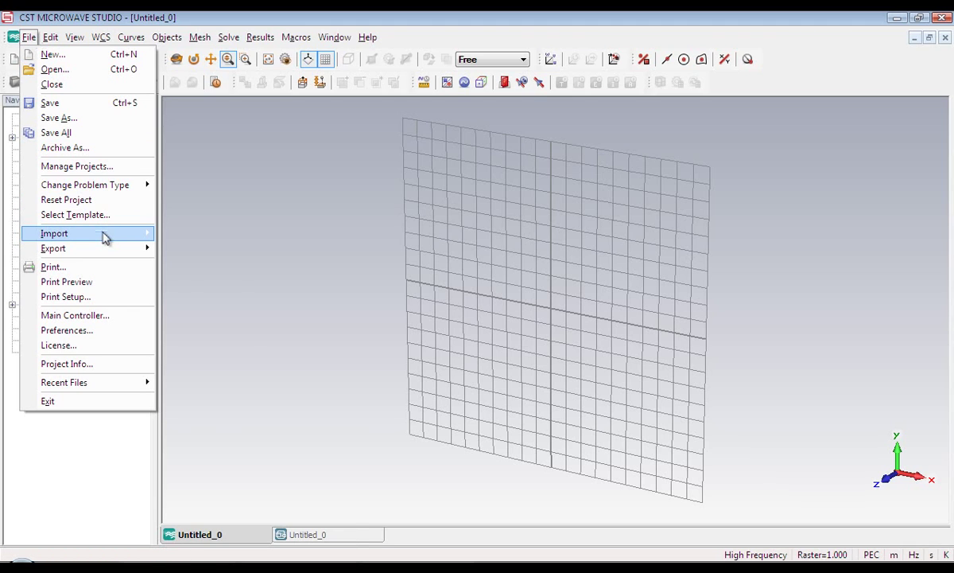
pyautogui.moveTo(105, 237)
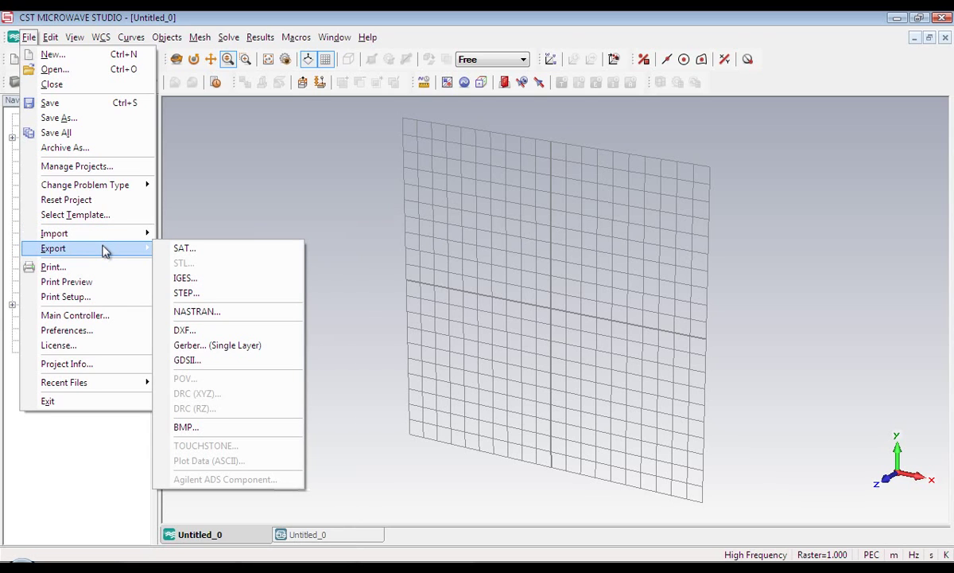
pyautogui.click(181, 136)
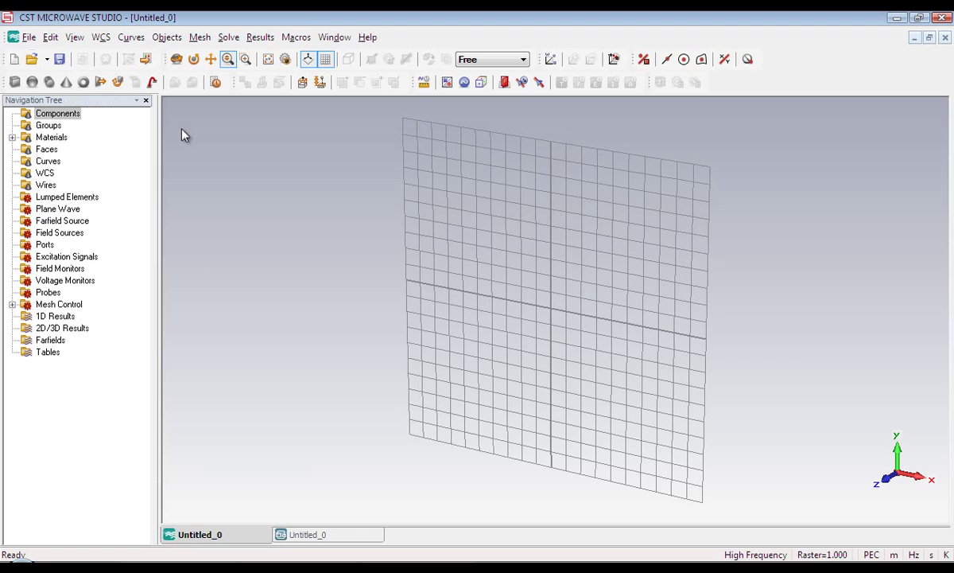
# - Set the working plane size to 100 and its raster width to 5
pyautogui.click(50, 37)
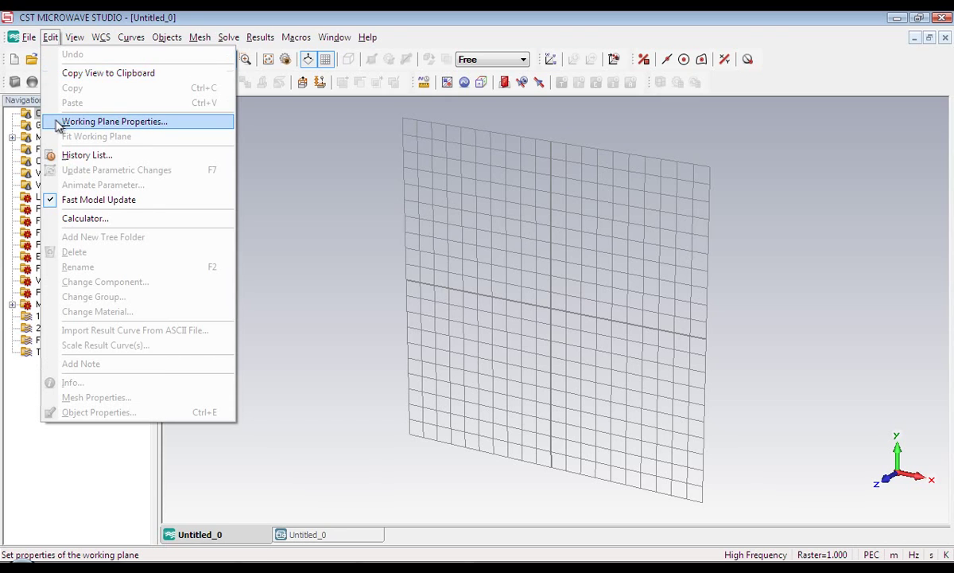
pyautogui.click(96, 121)
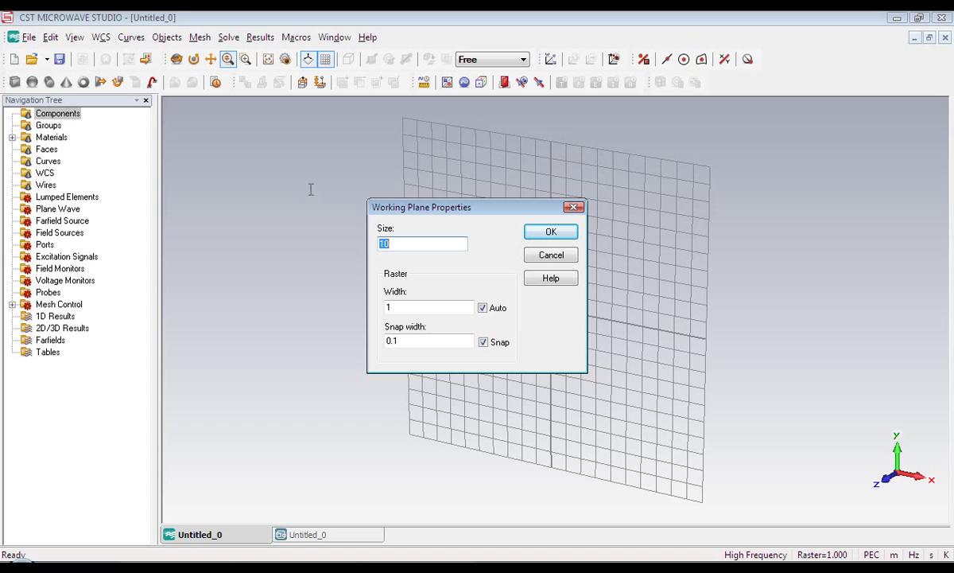
pyautogui.click(386, 242)
pyautogui.write('00')
pyautogui.moveTo(408, 310); pyautogui.dragTo(367, 308)
pyautogui.write('5')
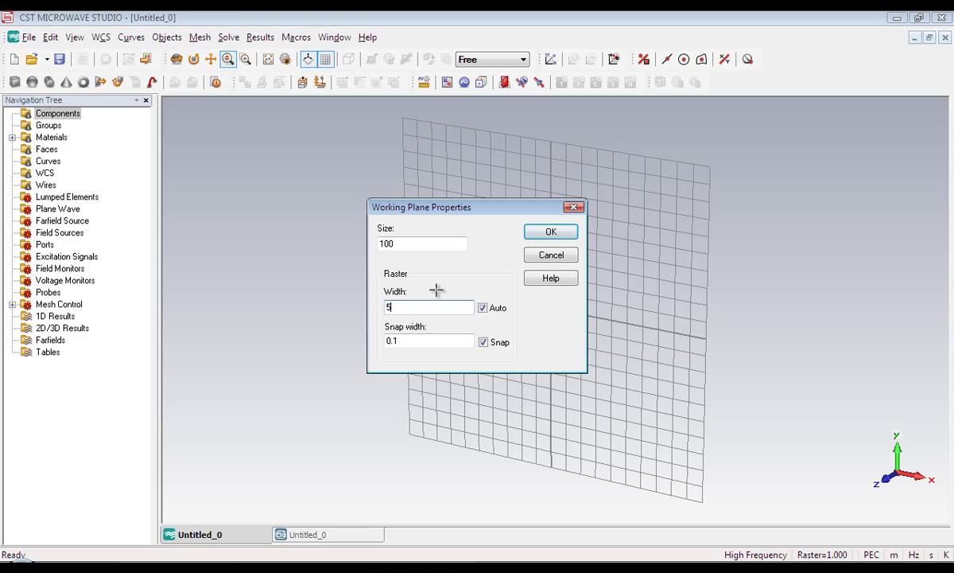
pyautogui.click(552, 232)
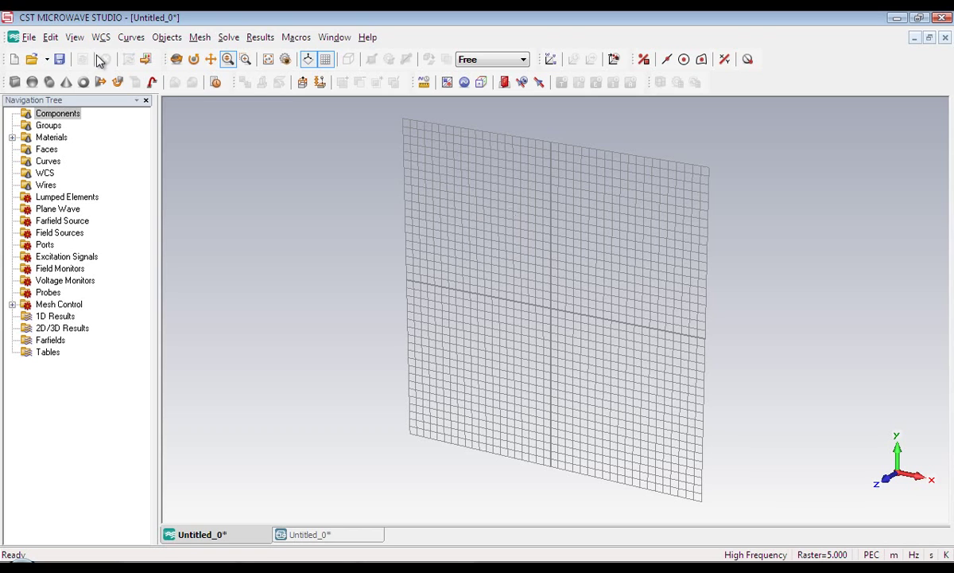
# - Review the recorded modelling actions in the history list and close it
pyautogui.click(49, 37)
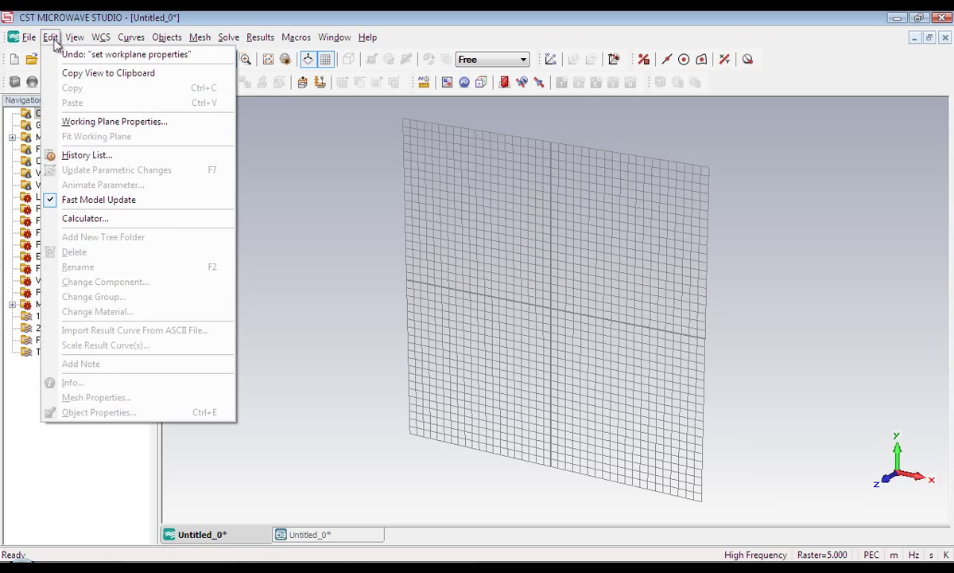
pyautogui.click(85, 157)
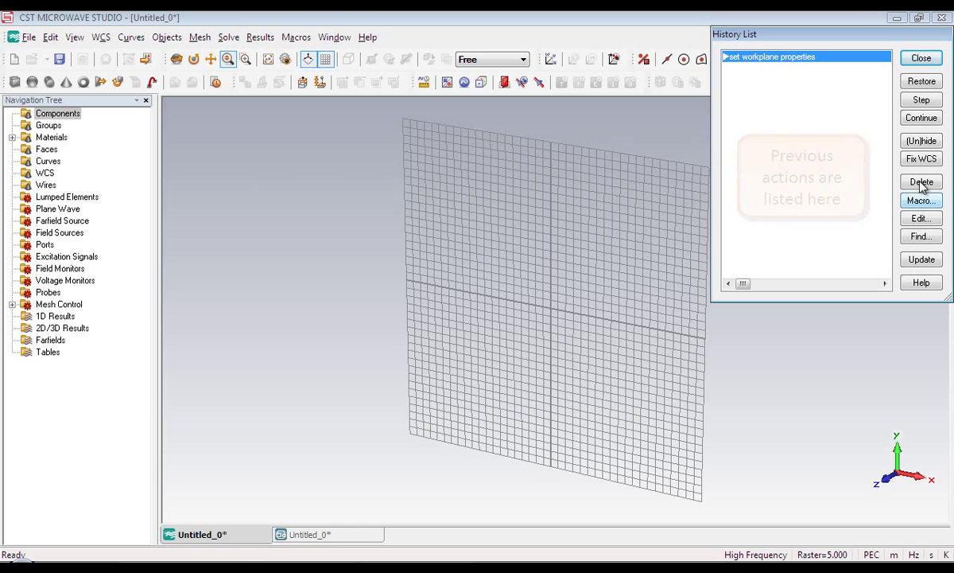
pyautogui.click(921, 59)
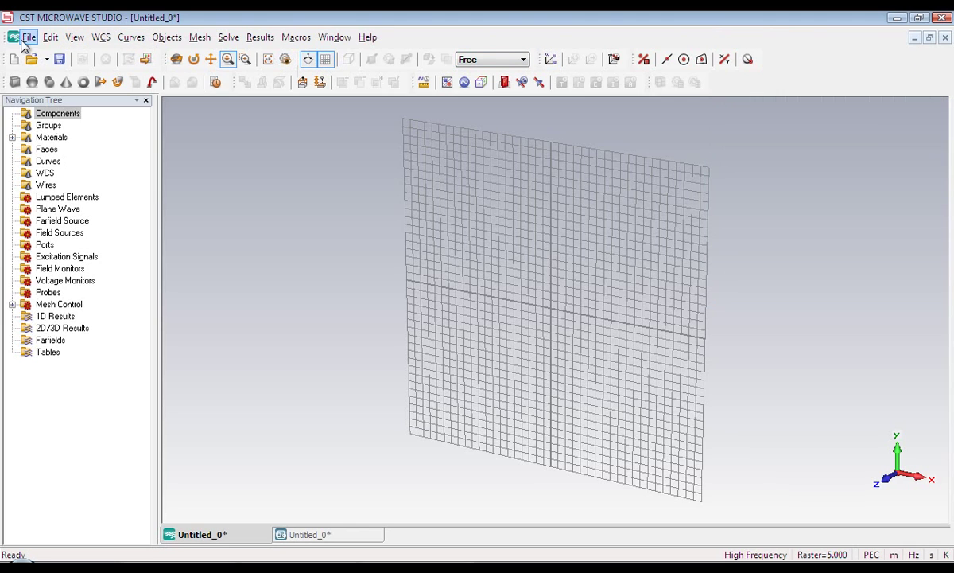
# - Hide the navigation tree and show it again
pyautogui.click(69, 45)
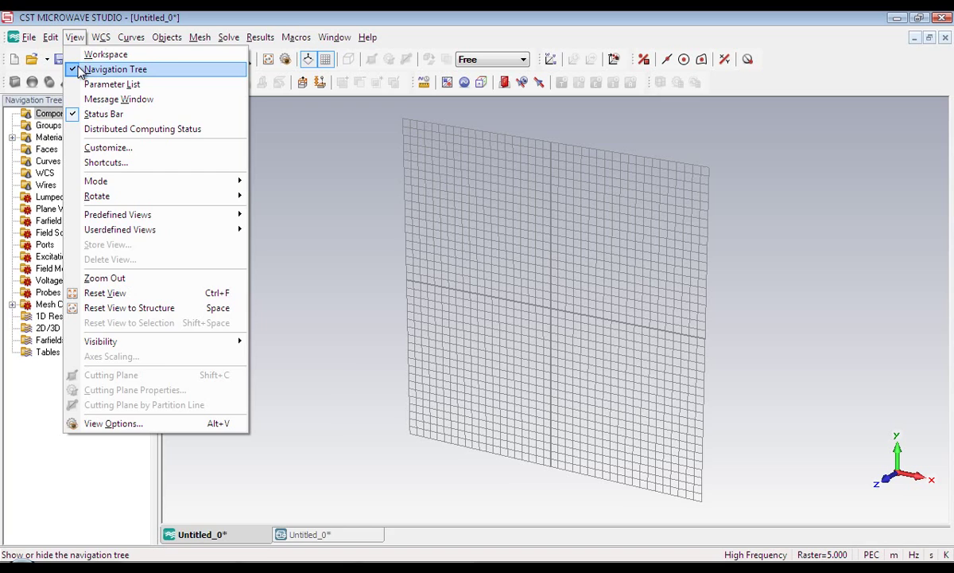
pyautogui.click(79, 70)
pyautogui.click(74, 36)
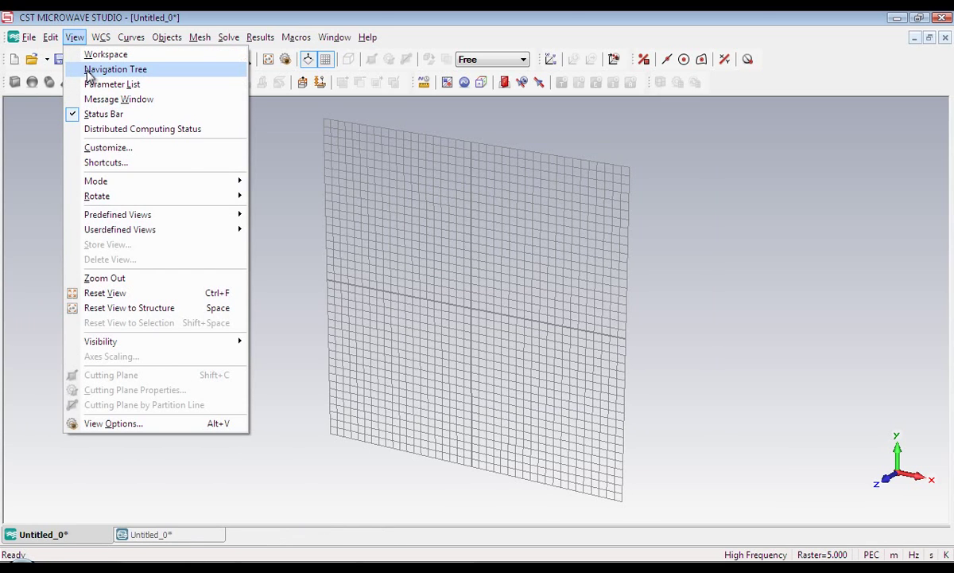
pyautogui.click(88, 72)
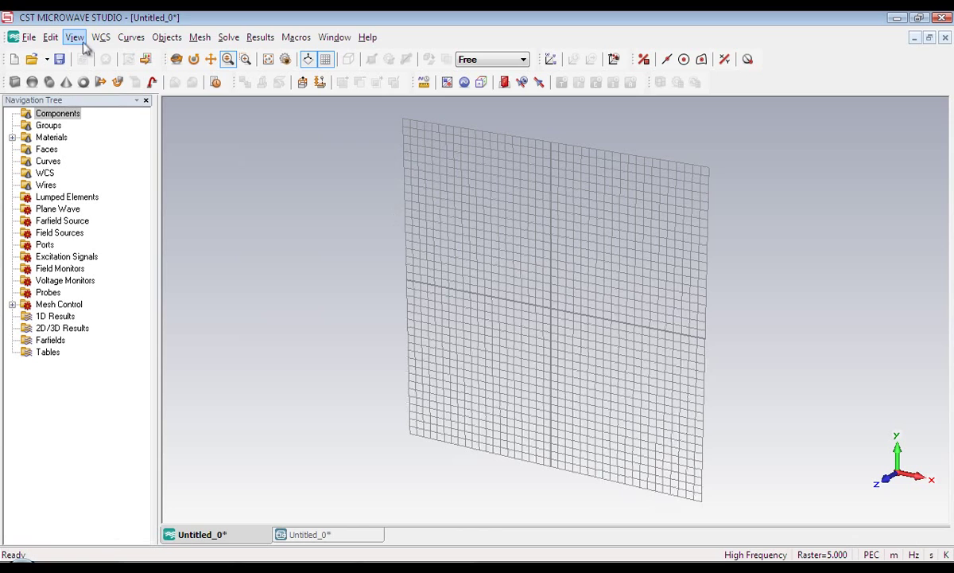
pyautogui.click(79, 40)
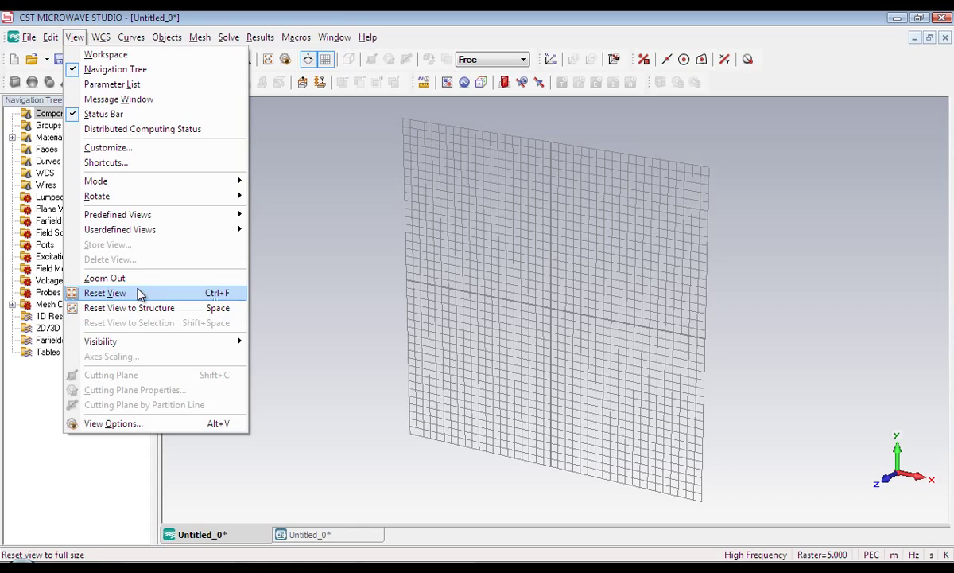
pyautogui.click(273, 227)
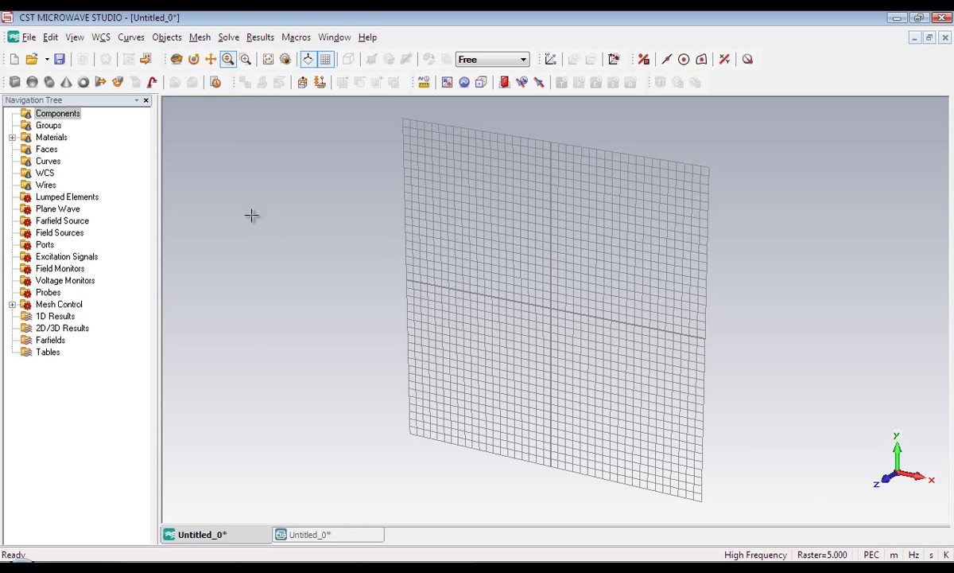
# - Switch the local coordinate system on and back off
pyautogui.click(99, 38)
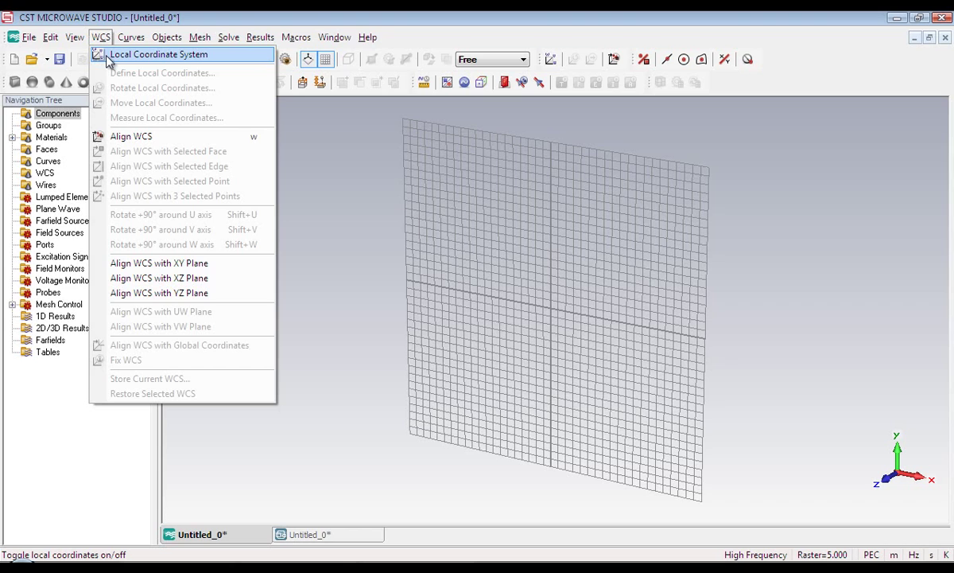
pyautogui.click(108, 57)
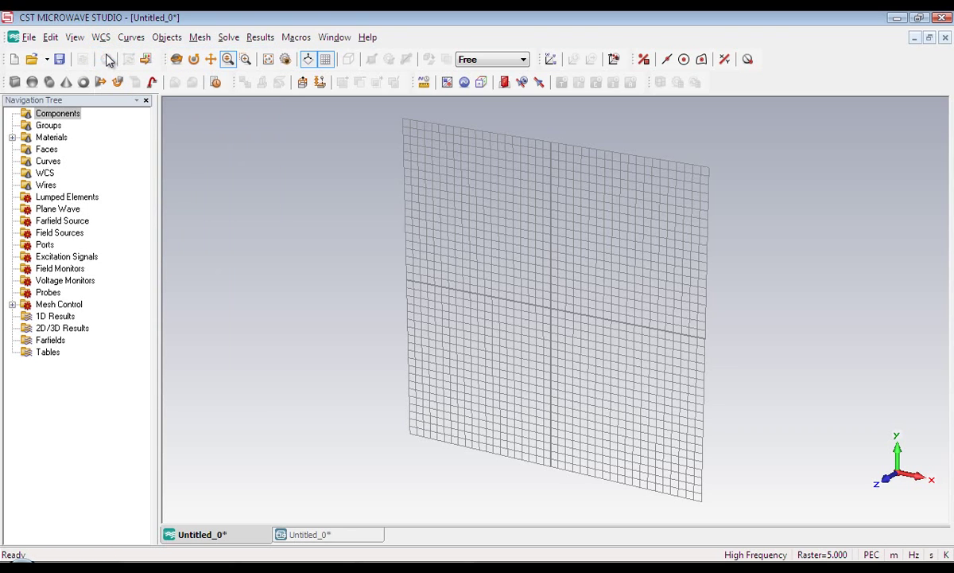
pyautogui.click(100, 39)
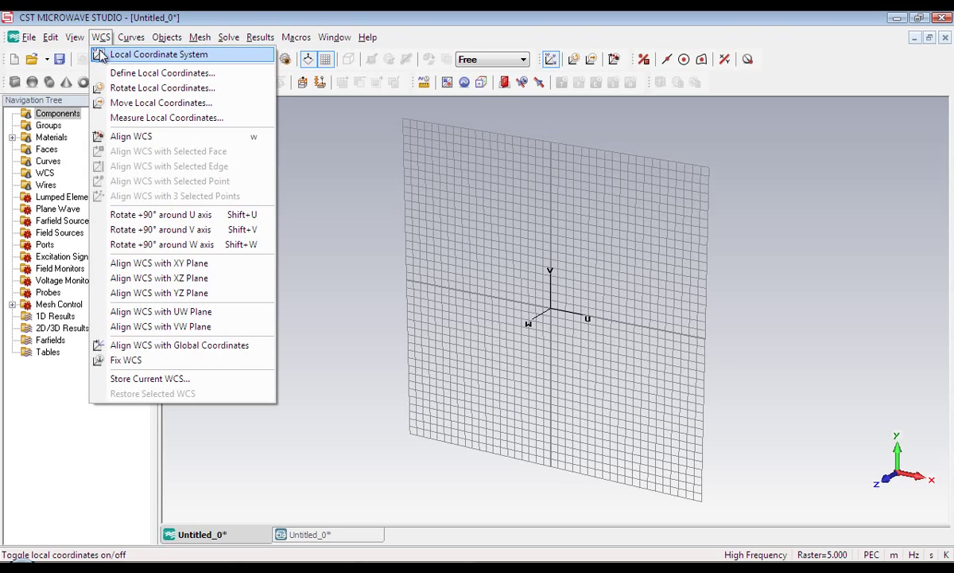
pyautogui.click(102, 56)
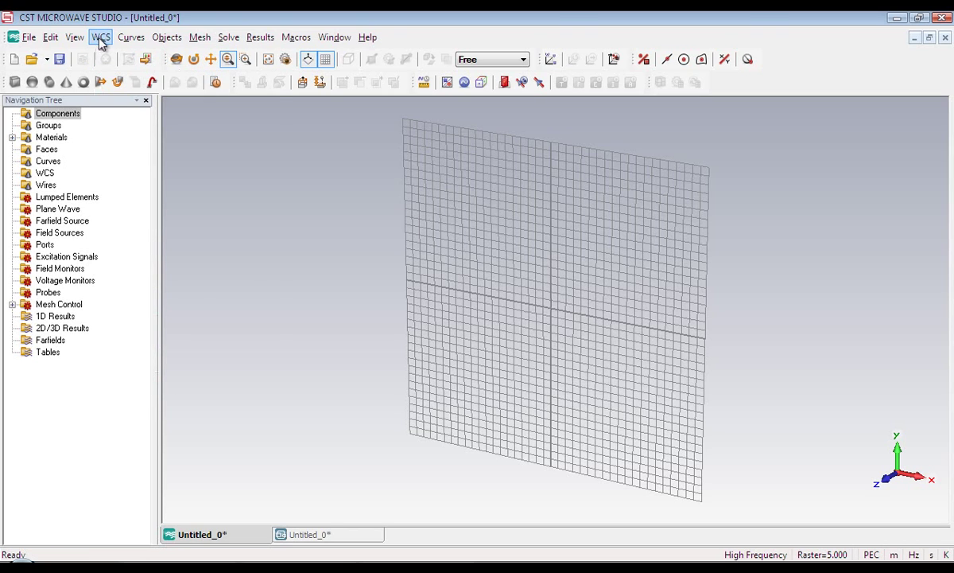
pyautogui.click(99, 38)
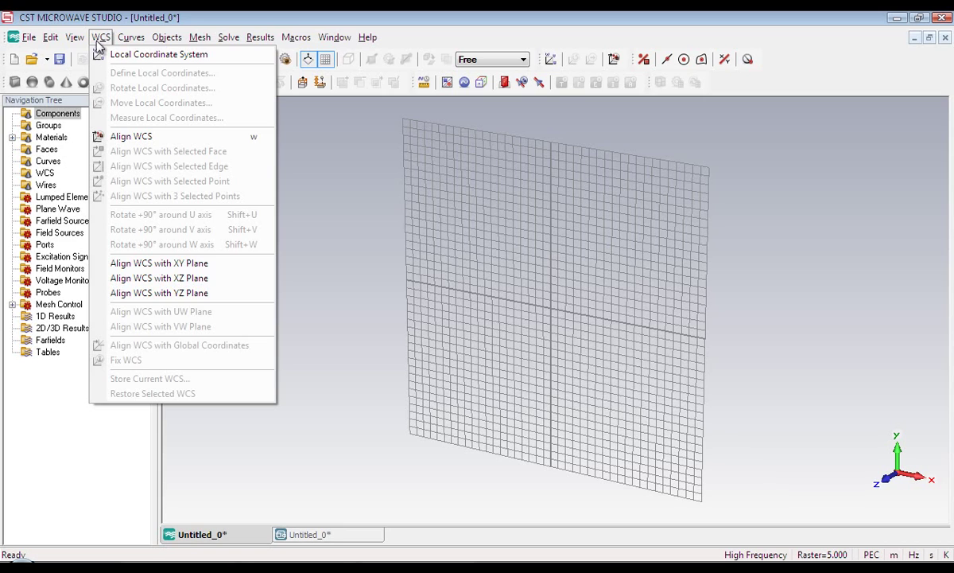
pyautogui.click(299, 153)
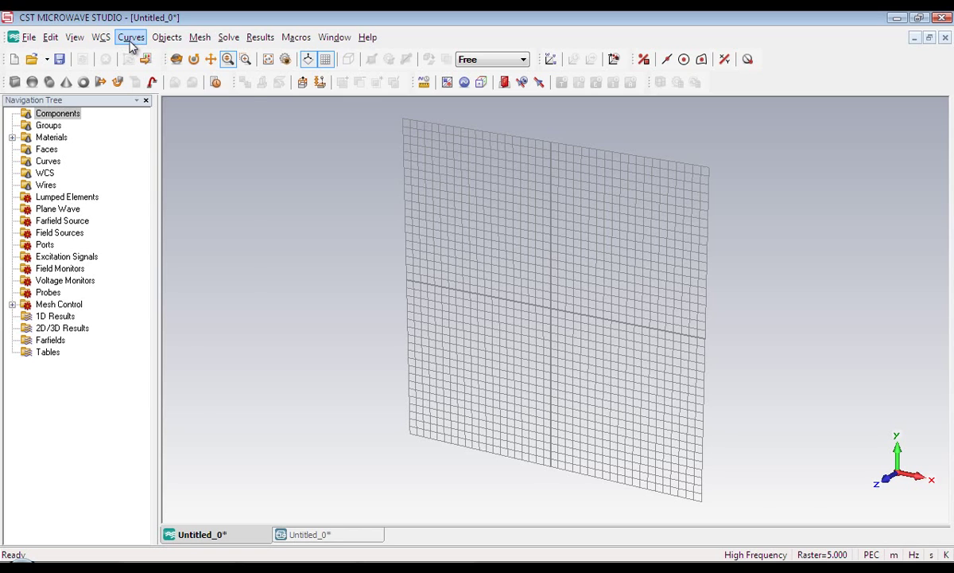
# - Create a new, empty curve item in the project and keep its default name
pyautogui.click(130, 41)
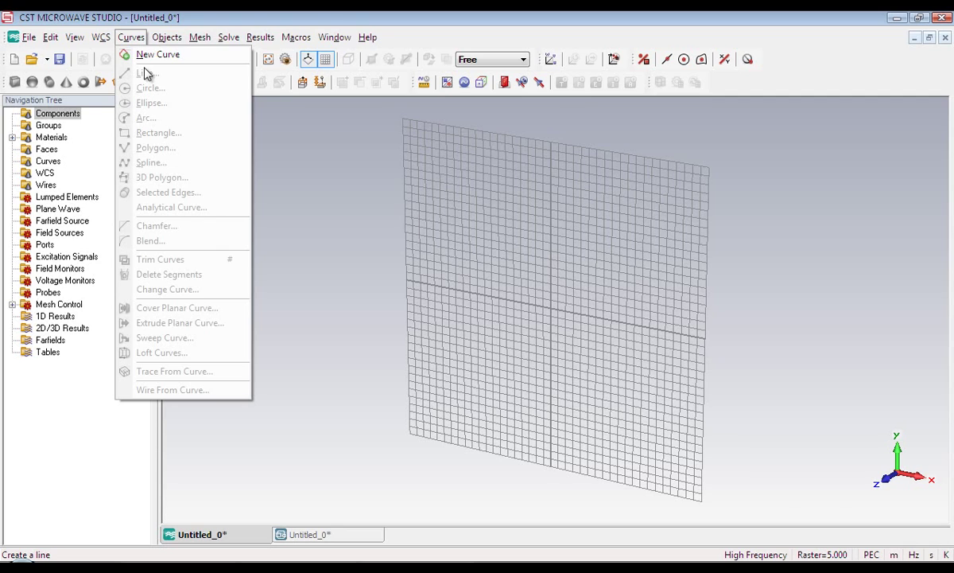
pyautogui.click(151, 55)
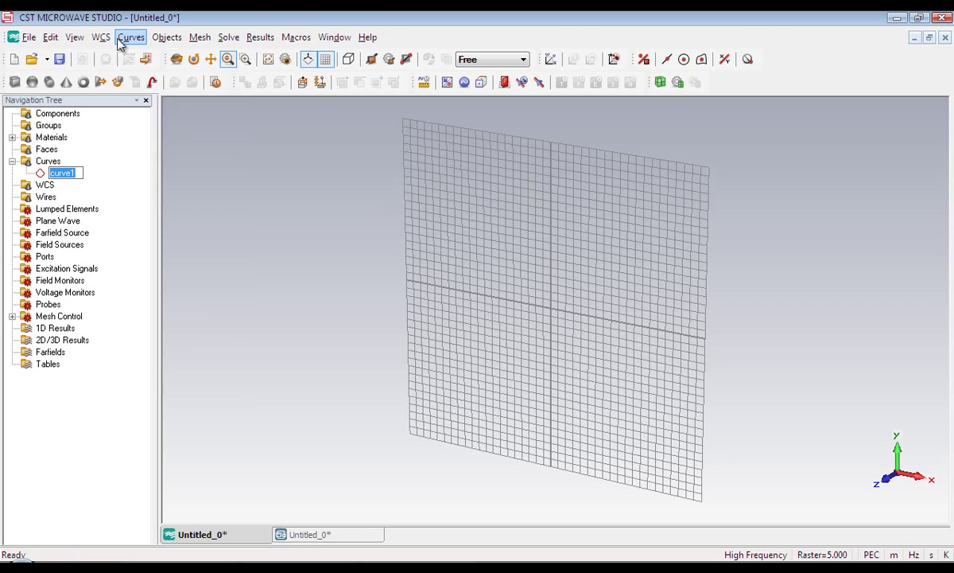
pyautogui.click(123, 38)
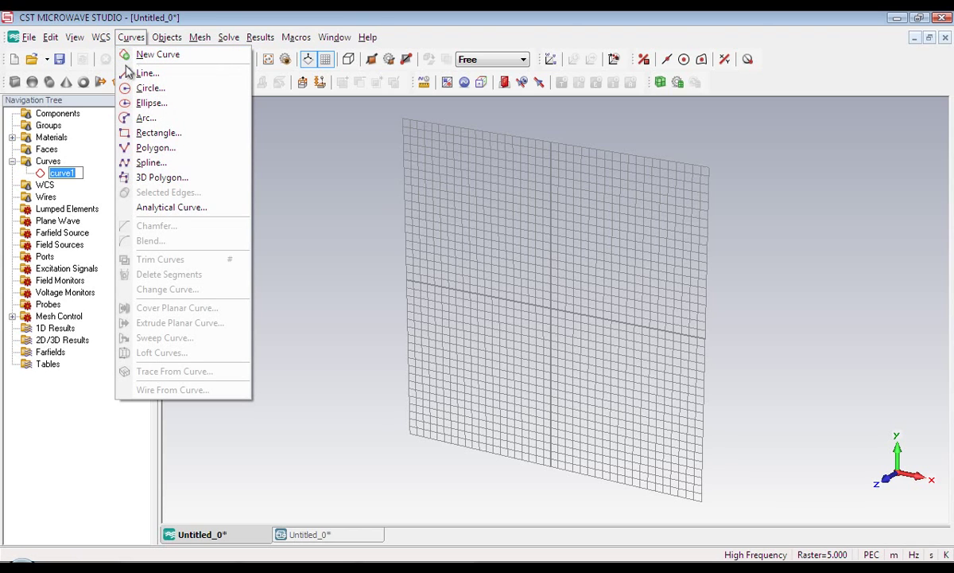
pyautogui.click(257, 118)
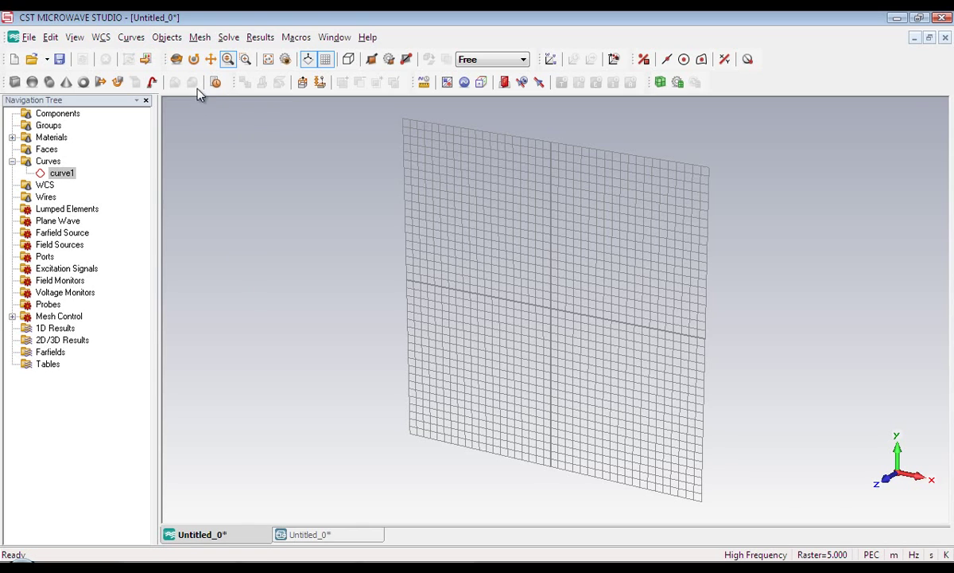
pyautogui.click(167, 38)
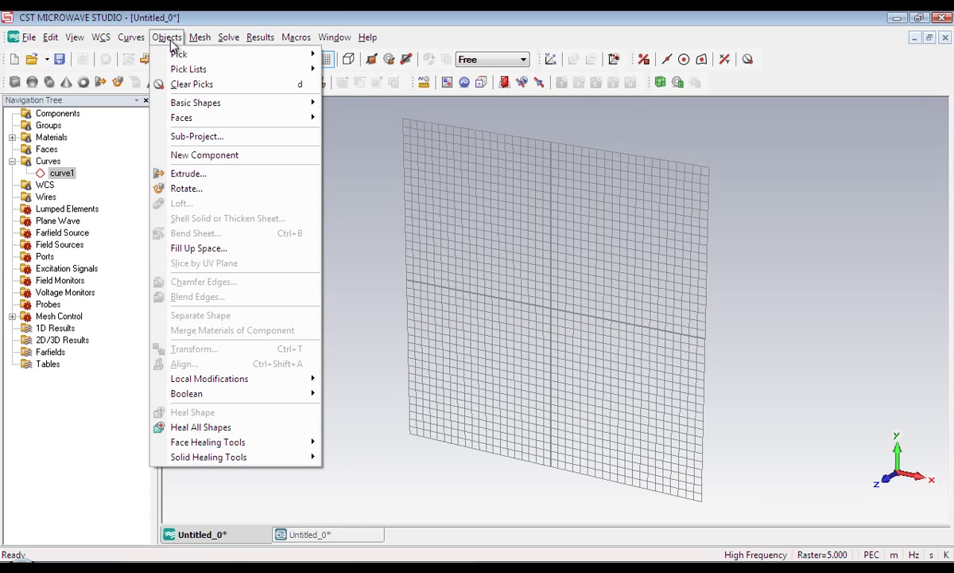
pyautogui.moveTo(174, 60)
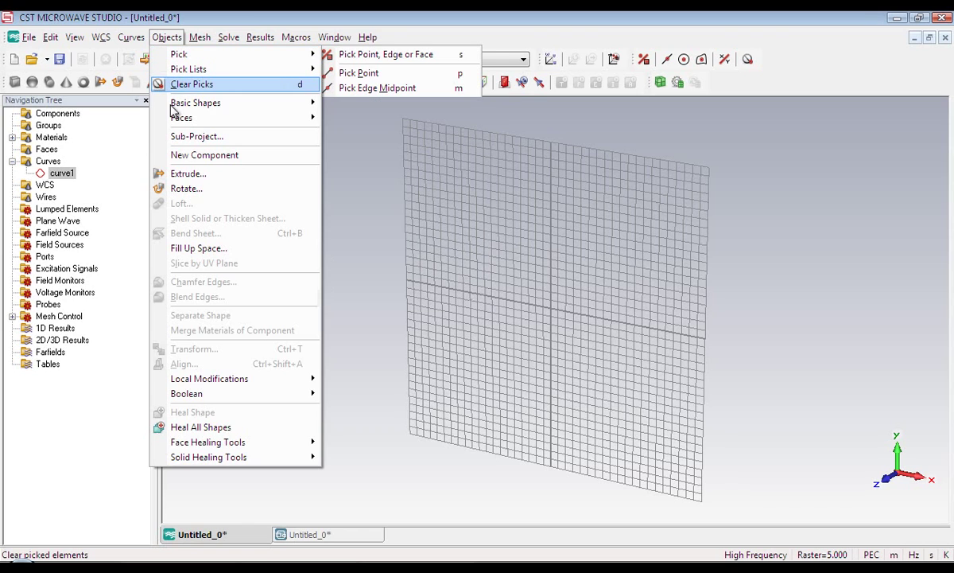
pyautogui.moveTo(172, 108)
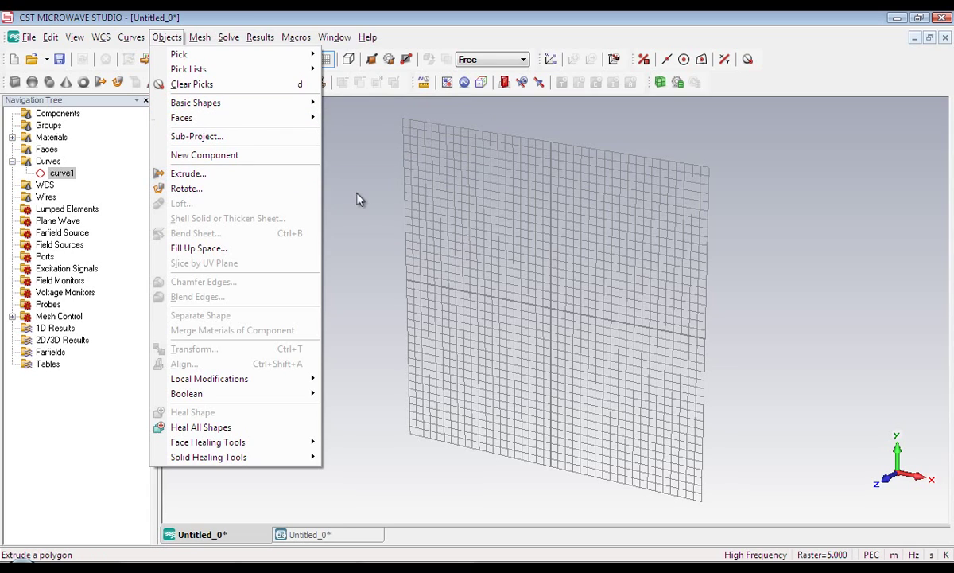
pyautogui.click(348, 193)
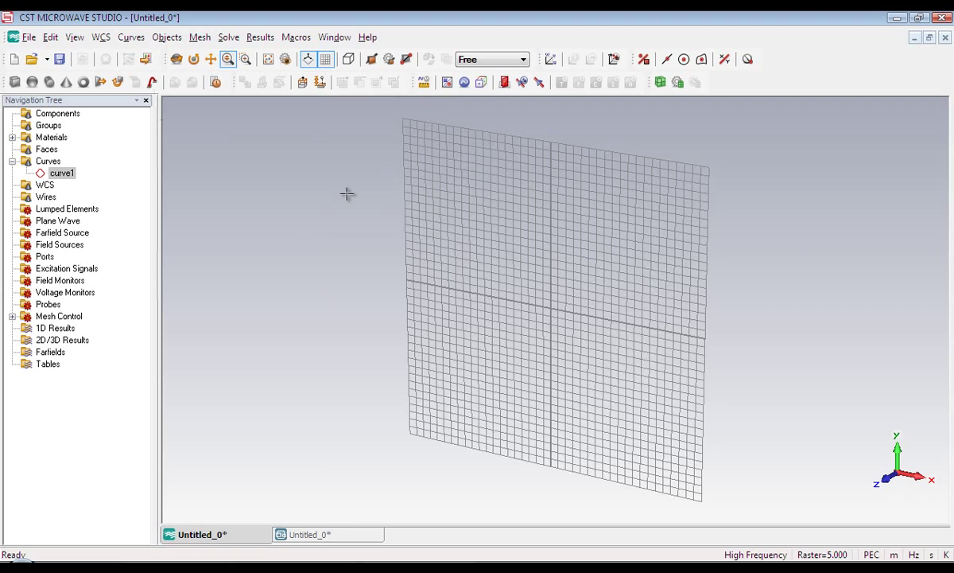